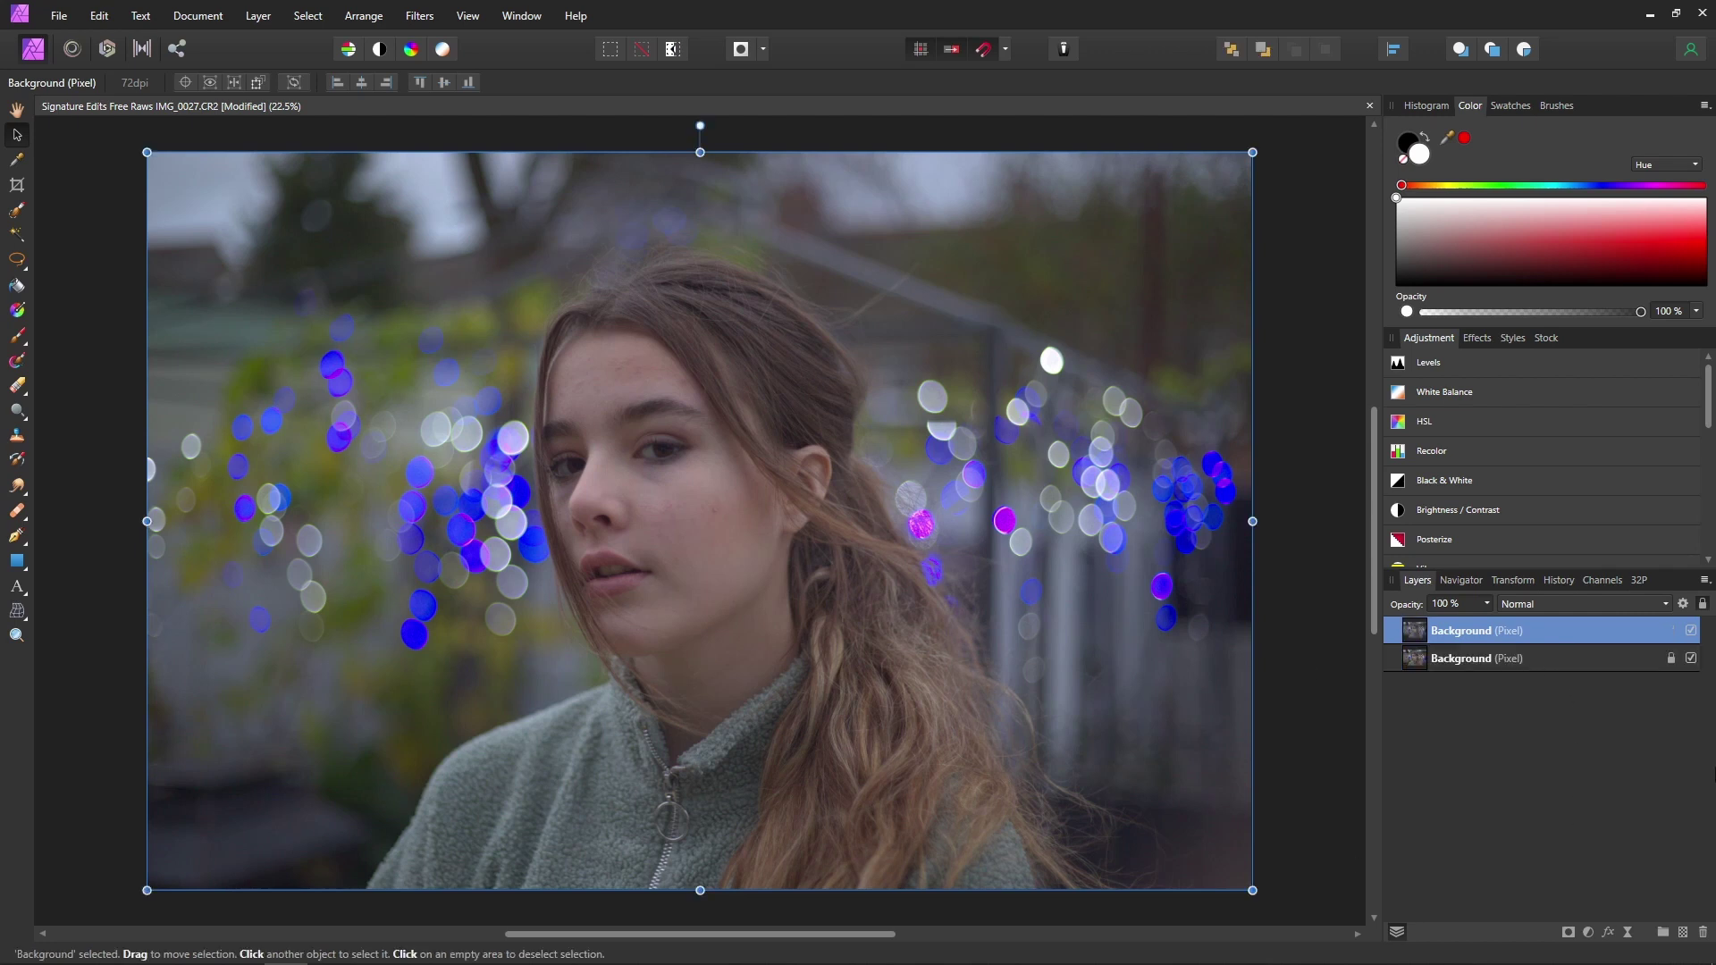
# Apply a Frequency Separation filter with an 8.4 px radius to the upper Background layer.
pyautogui.click(413, 17)
pyautogui.click(350, 153)
pyautogui.scroll(7, 681, 479)
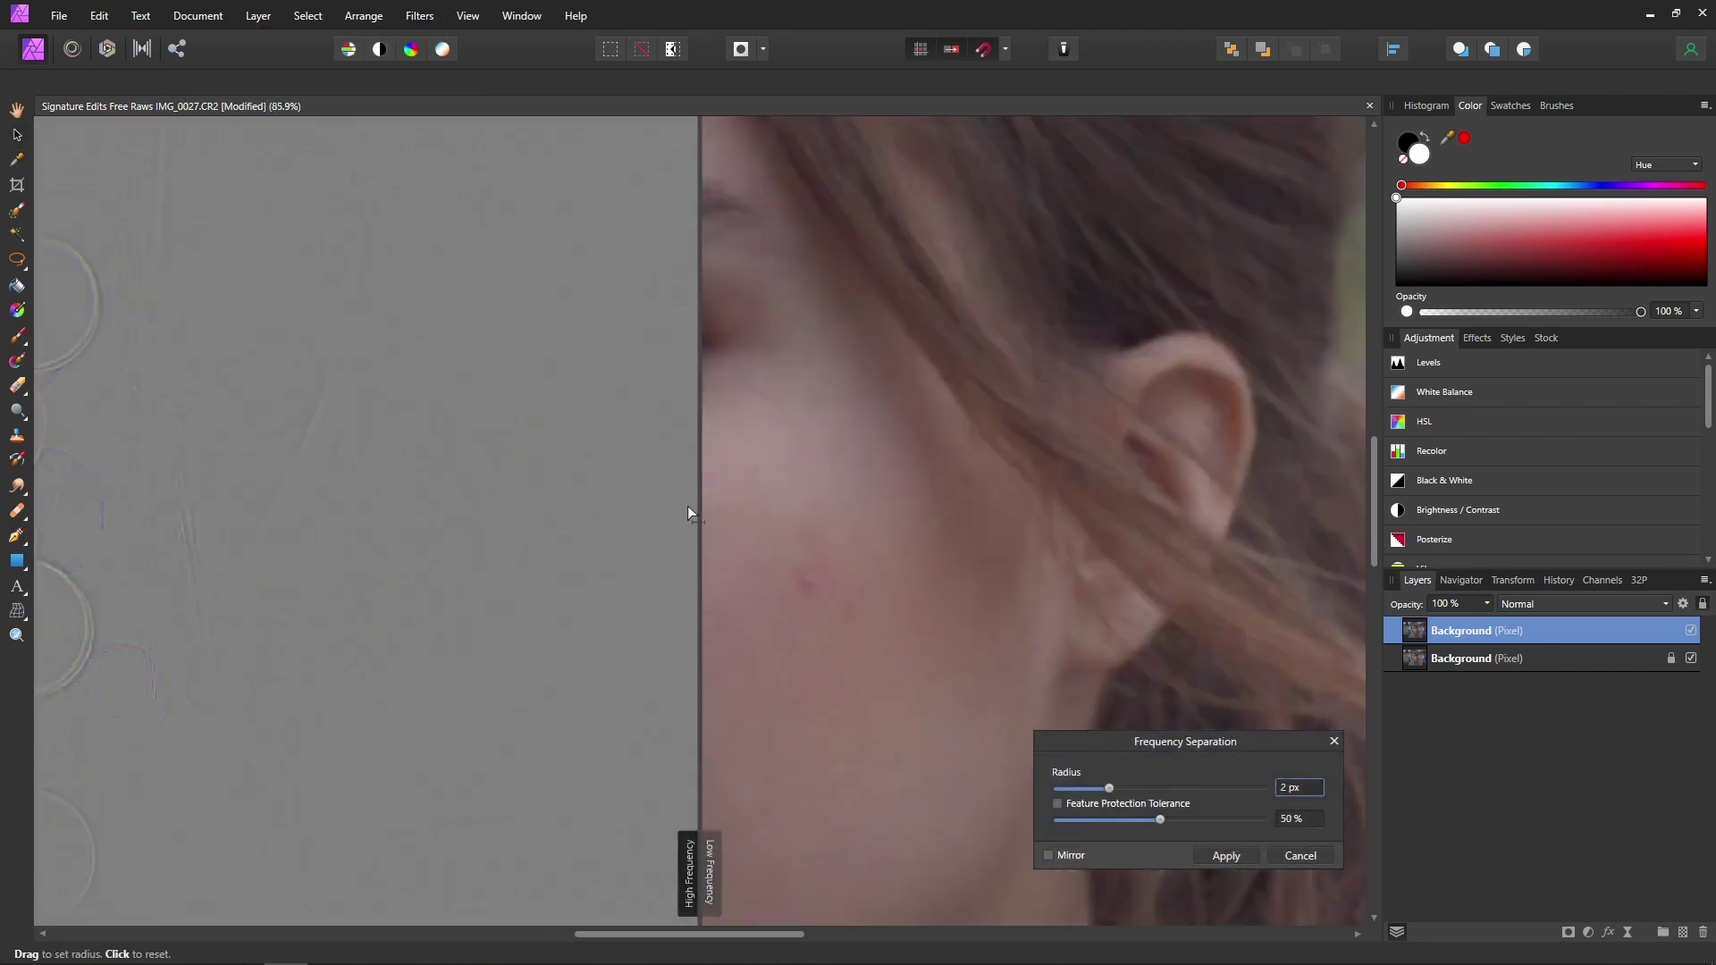
pyautogui.scroll(2, 688, 506)
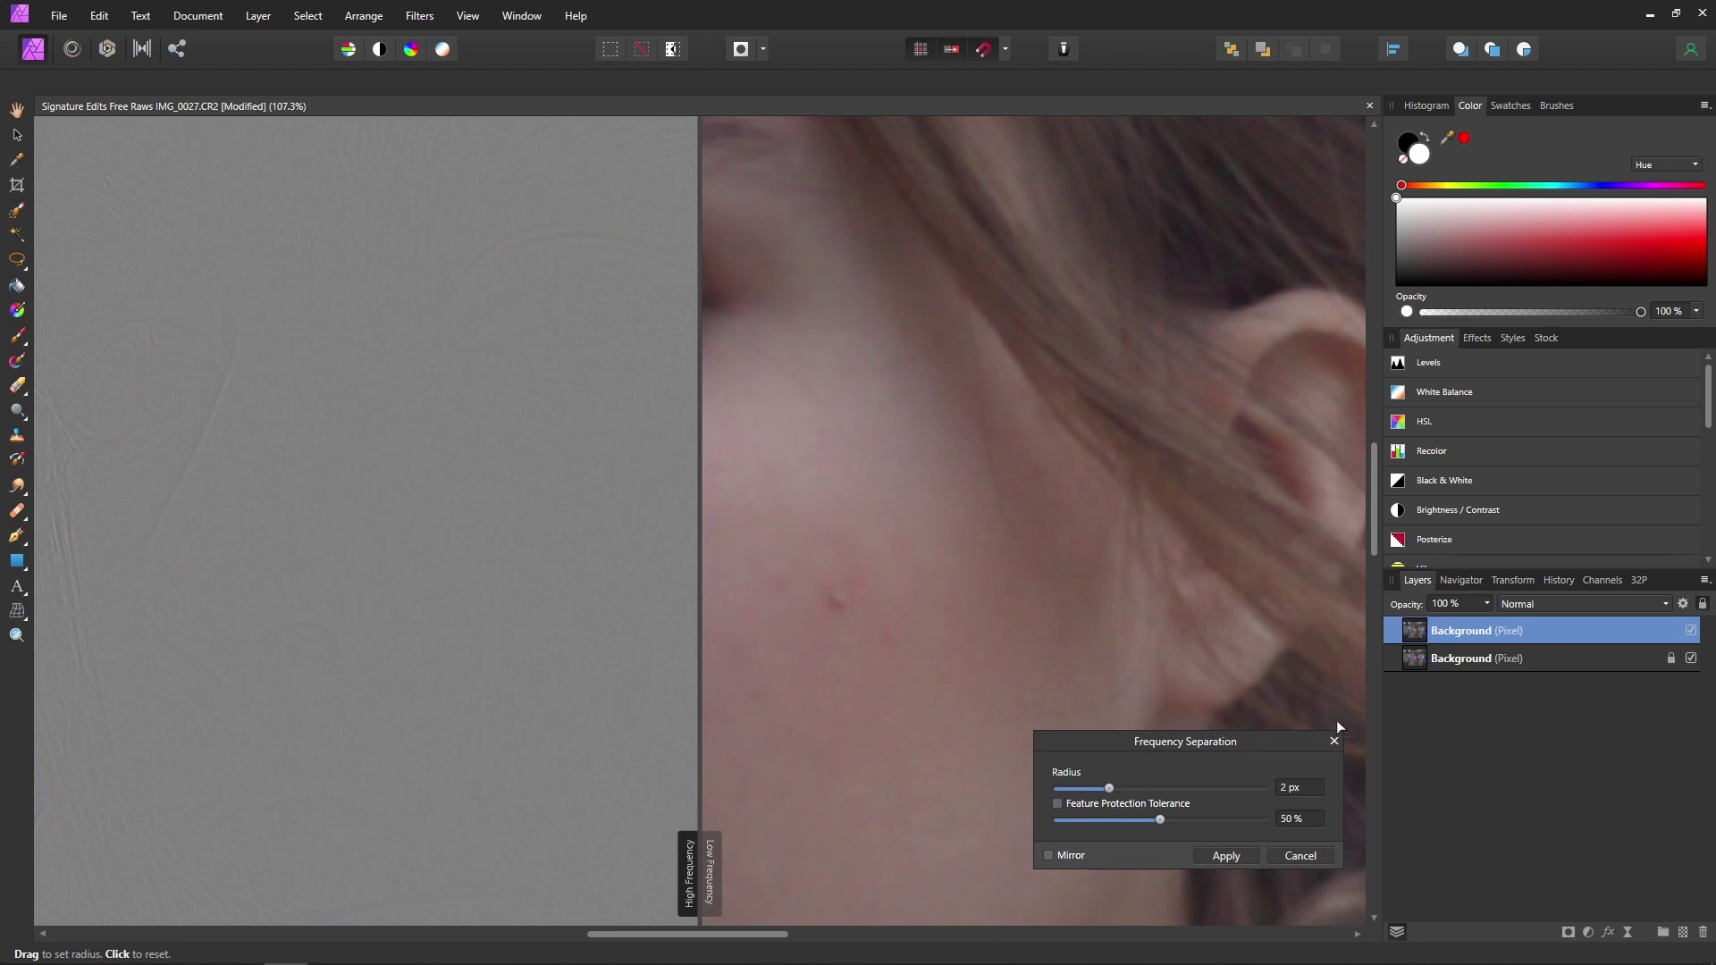
pyautogui.moveTo(1112, 790)
pyautogui.mouseDown()
pyautogui.moveTo(1070, 792)
pyautogui.moveTo(1124, 801)
pyautogui.mouseUp()
pyautogui.moveTo(1129, 792); pyautogui.dragTo(1139, 791)
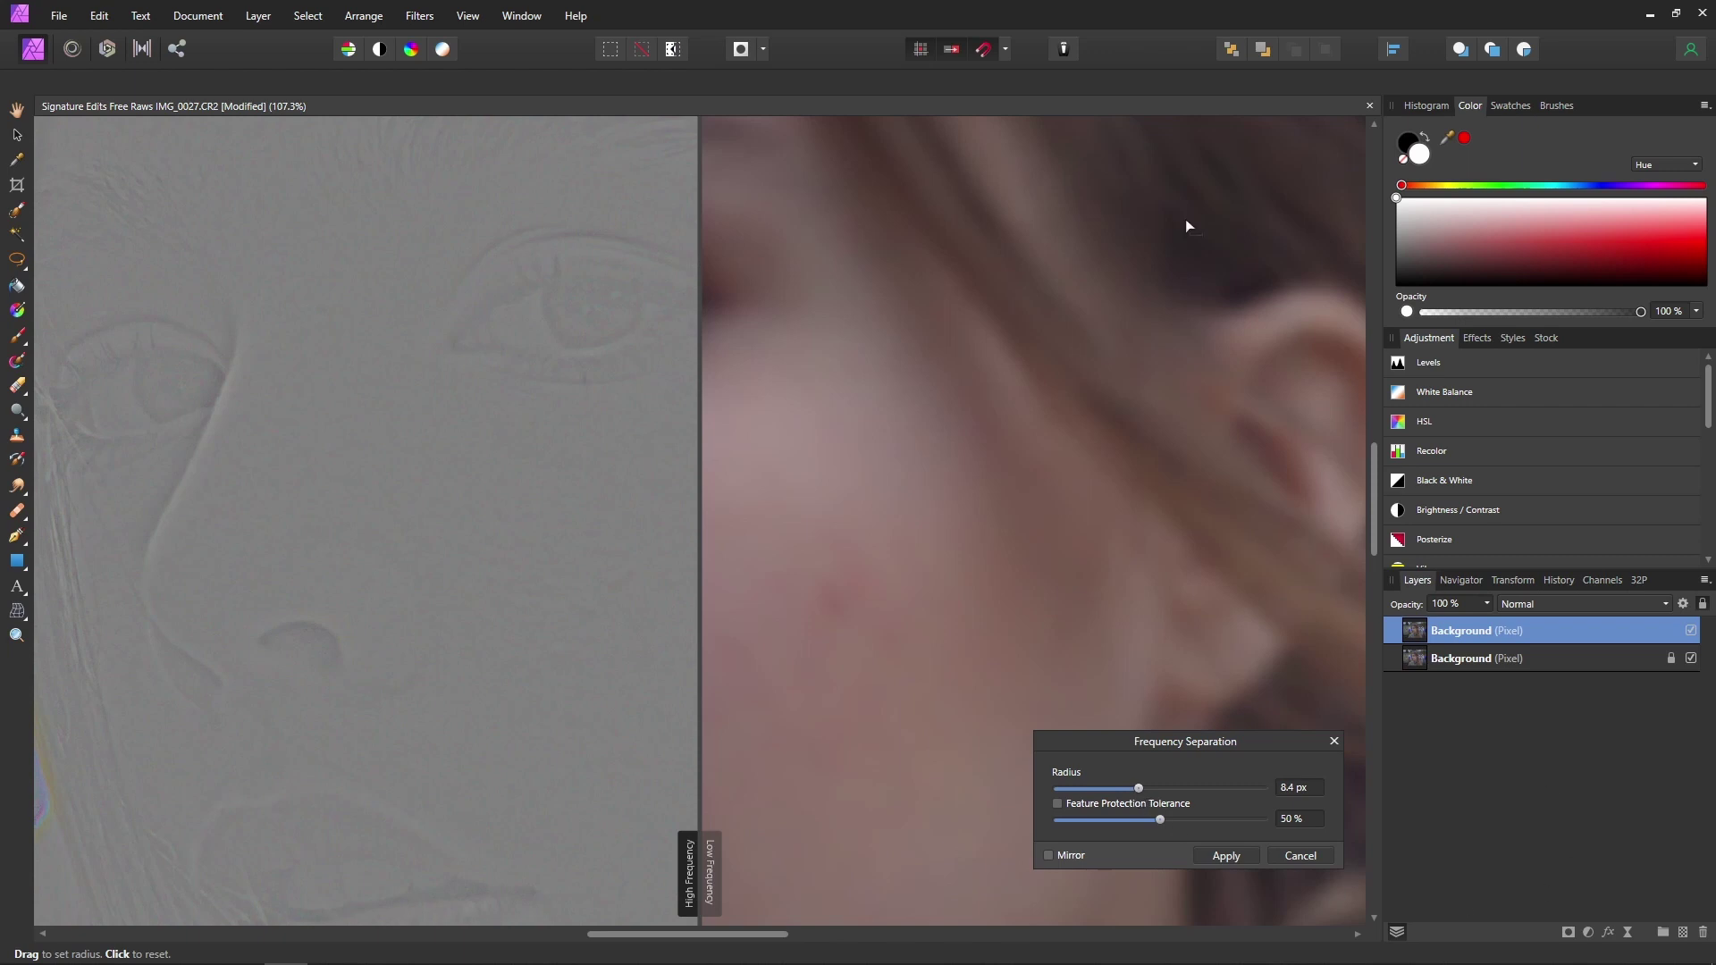
pyautogui.click(1225, 855)
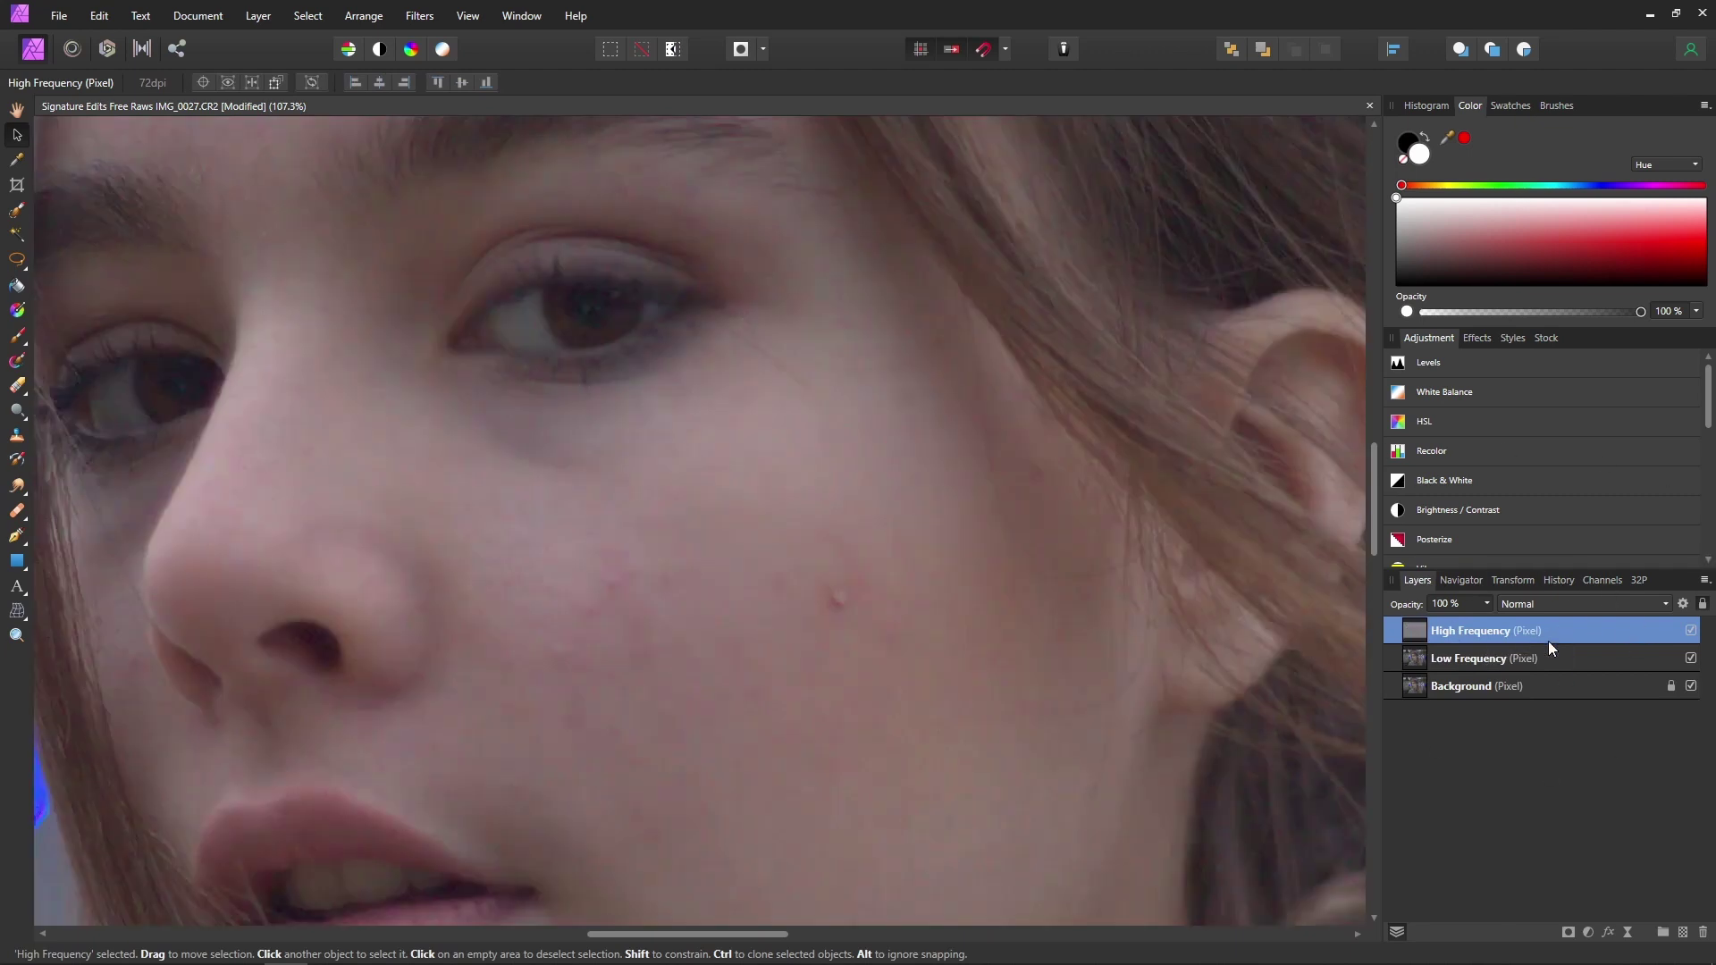
# Group the High Frequency and Low Frequency layers, and expand the group to reach both layers.
pyautogui.keyDown('ctrl'); pyautogui.click(1478, 662); pyautogui.keyUp('ctrl')
pyautogui.hotkey('ctrl', 'g')
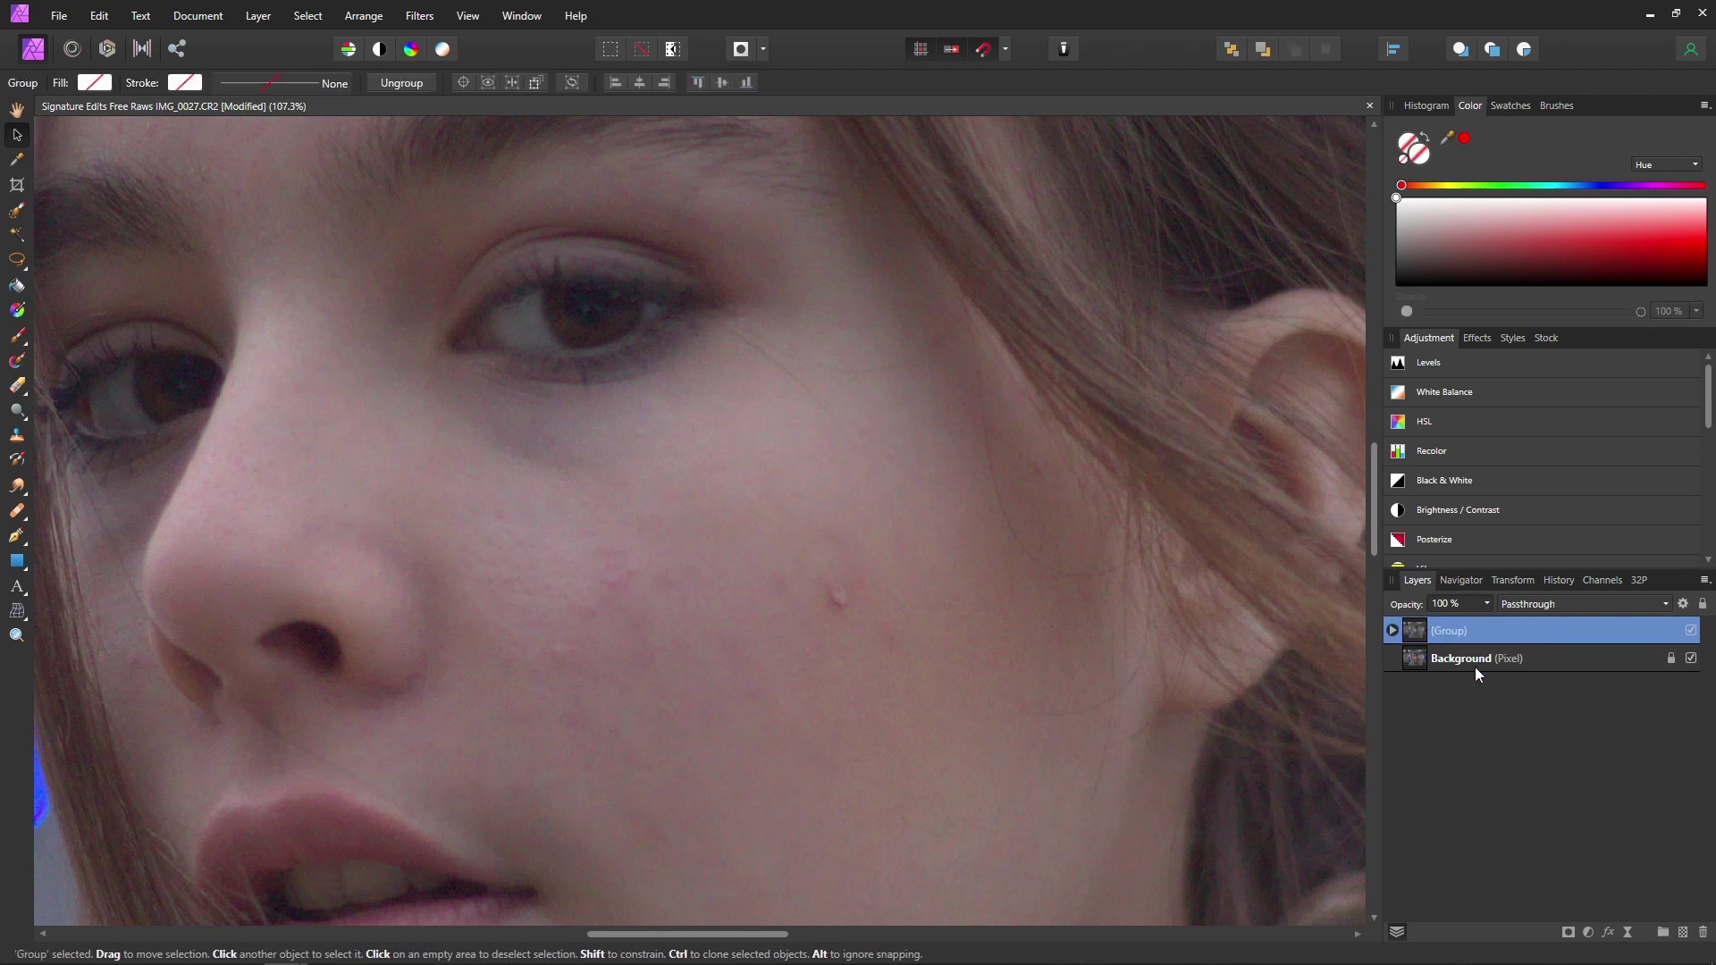
pyautogui.click(1691, 631)
pyautogui.click(1690, 631)
pyautogui.click(1473, 633)
pyautogui.click(1392, 630)
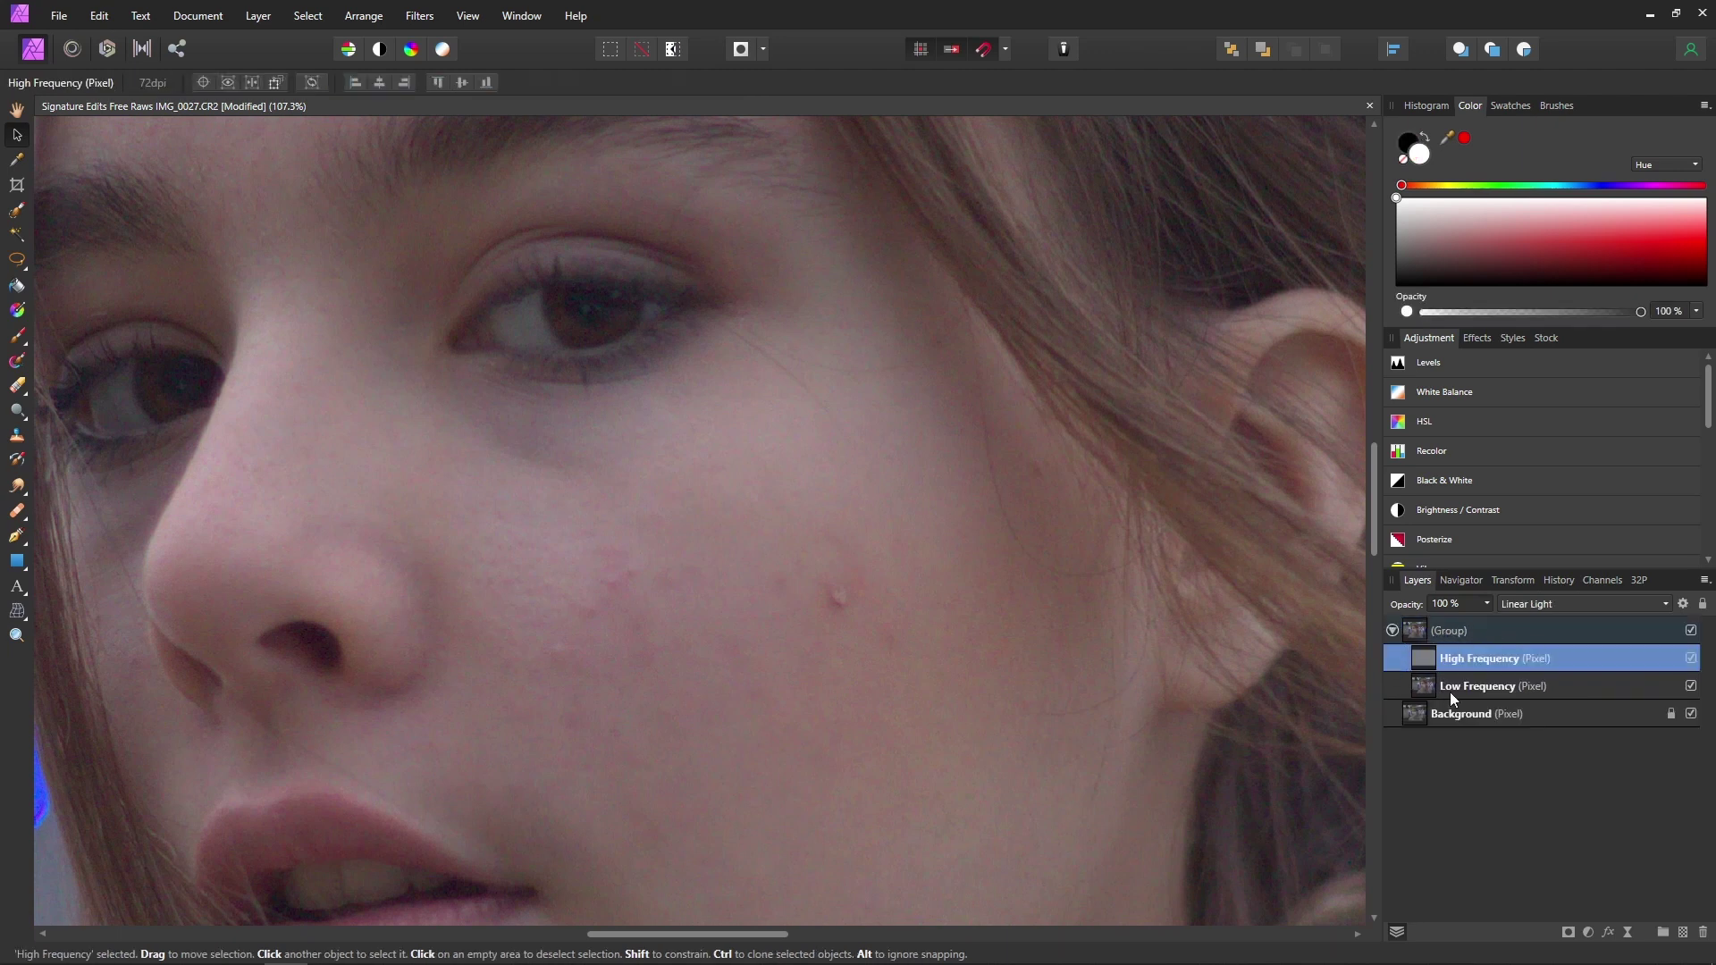
# Heal the raised blemish and small spots on the cheek in the High Frequency layer with the Healing Brush.
pyautogui.click(17, 513)
pyautogui.keyDown('alt'); pyautogui.click(802, 676); pyautogui.keyUp('alt')
pyautogui.press('[')
pyautogui.press('[')
pyautogui.press('[')
pyautogui.press('[')
pyautogui.press('[')
pyautogui.click(839, 600)
pyautogui.click(837, 604)
pyautogui.scroll(2, 616, 715)
pyautogui.keyDown('alt'); pyautogui.click(571, 662); pyautogui.keyUp('alt')
pyautogui.click(629, 759)
# Heal the small spots and bumps across the forehead in the High Frequency layer with a brush about 30 px wide.
pyautogui.press('[')
pyautogui.press('[')
pyautogui.press('[')
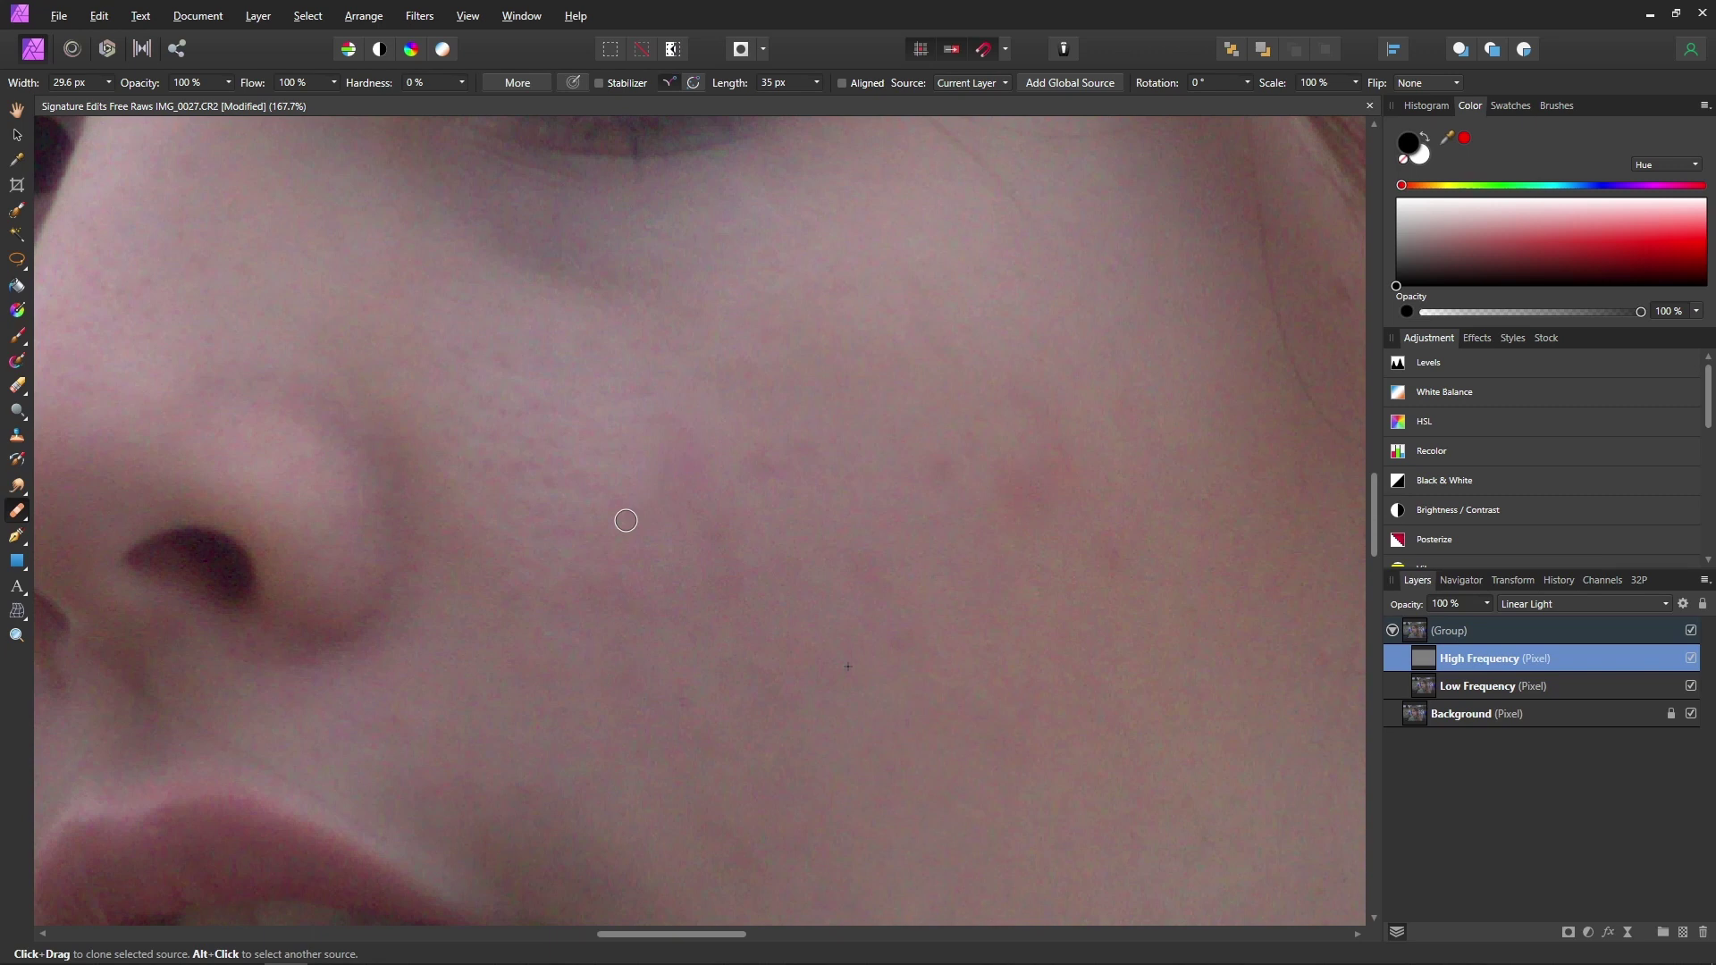
pyautogui.scroll(10, 661, 492)
pyautogui.scroll(1, 694, 539)
pyautogui.moveTo(423, 624); pyautogui.dragTo(574, 595)
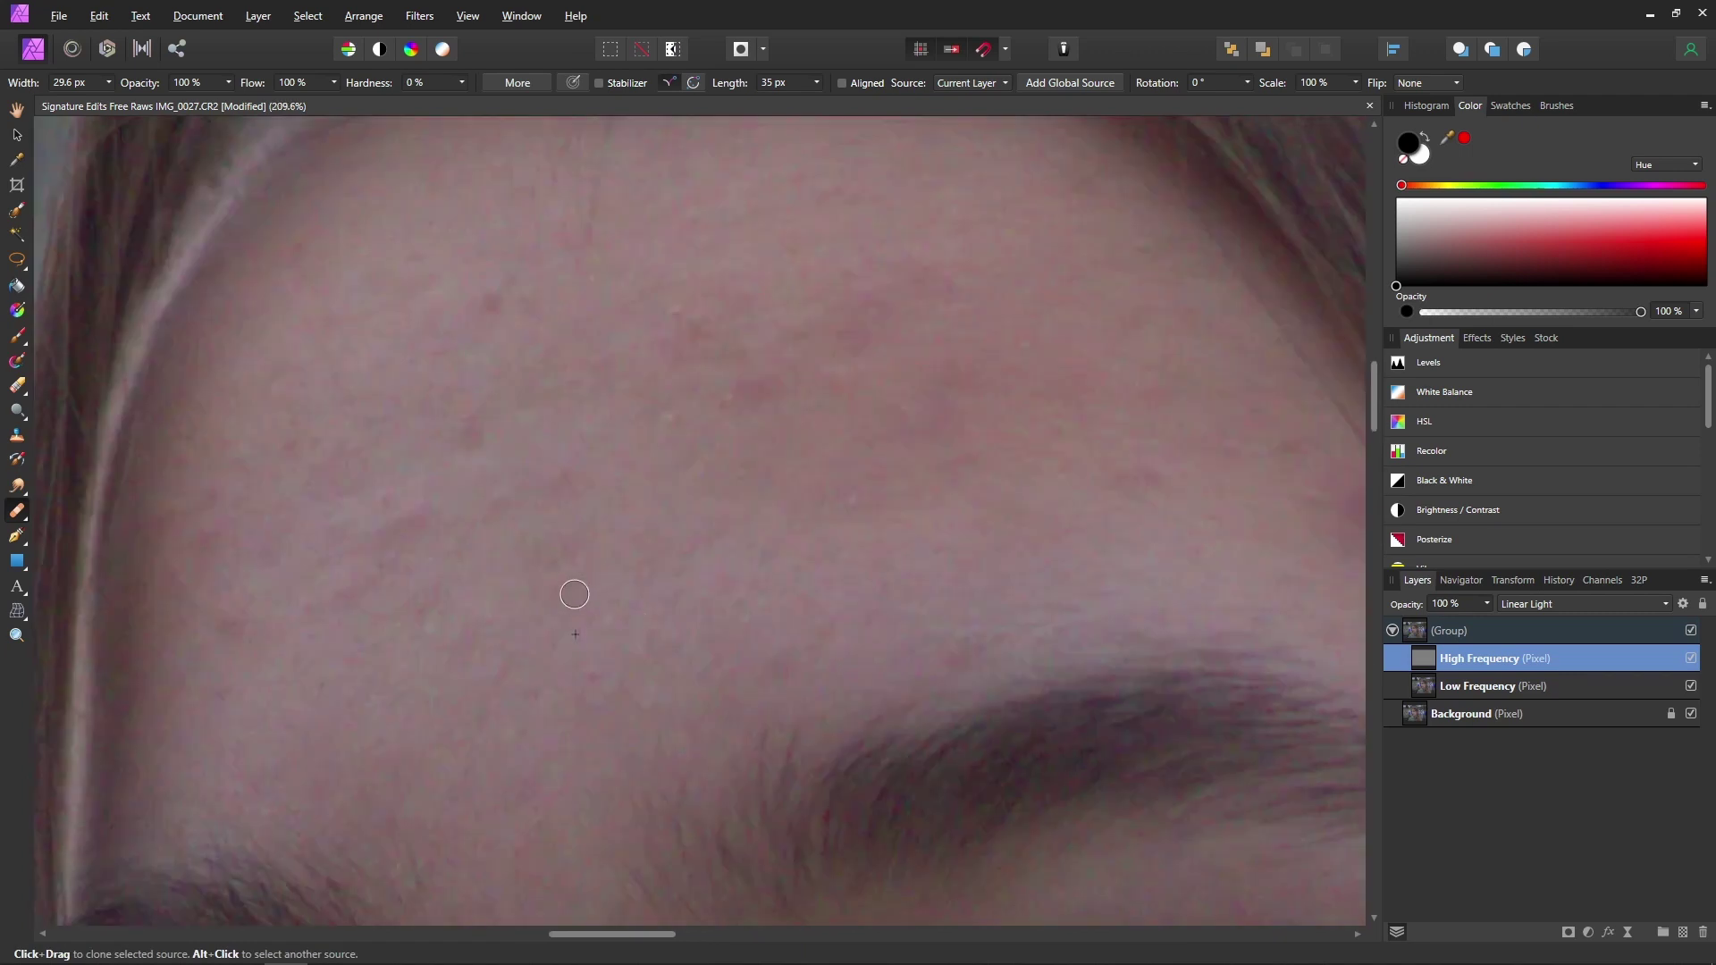
pyautogui.moveTo(376, 553); pyautogui.dragTo(761, 488)
pyautogui.moveTo(932, 299); pyautogui.dragTo(895, 362)
pyautogui.moveTo(510, 651); pyautogui.dragTo(640, 448)
pyautogui.moveTo(1023, 259); pyautogui.dragTo(852, 540)
pyautogui.moveTo(1309, 650); pyautogui.dragTo(873, 578)
pyautogui.moveTo(515, 559); pyautogui.dragTo(854, 479)
pyautogui.moveTo(693, 399); pyautogui.dragTo(767, 534)
# Finish the texture healing on the High Frequency layer and return to the whole photo.
pyautogui.hscroll(-2, 767, 534)
pyautogui.keyDown('ctrl'); pyautogui.scroll(-6, 865, 506); pyautogui.keyUp('ctrl')
pyautogui.keyDown('ctrl'); pyautogui.scroll(2, 931, 625); pyautogui.keyUp('ctrl')
pyautogui.keyDown('ctrl'); pyautogui.scroll(5, 816, 854); pyautogui.keyUp('ctrl')
pyautogui.moveTo(816, 854); pyautogui.dragTo(944, 474)
pyautogui.press(']')
pyautogui.press(']')
pyautogui.press(']')
pyautogui.hotkey('ctrl', '0')
pyautogui.press('v')
# Heal the reddish patches on the cheek in the Low Frequency layer with the Healing Brush.
pyautogui.click(1486, 692)
pyautogui.click(17, 512)
pyautogui.scroll(8, 639, 508)
pyautogui.keyDown('alt'); pyautogui.click(750, 620); pyautogui.keyUp('alt')
pyautogui.hotkey('ctrl', 'alt', 'space')
pyautogui.press('space')
pyautogui.moveTo(770, 395); pyautogui.dragTo(987, 335)
pyautogui.press('space')
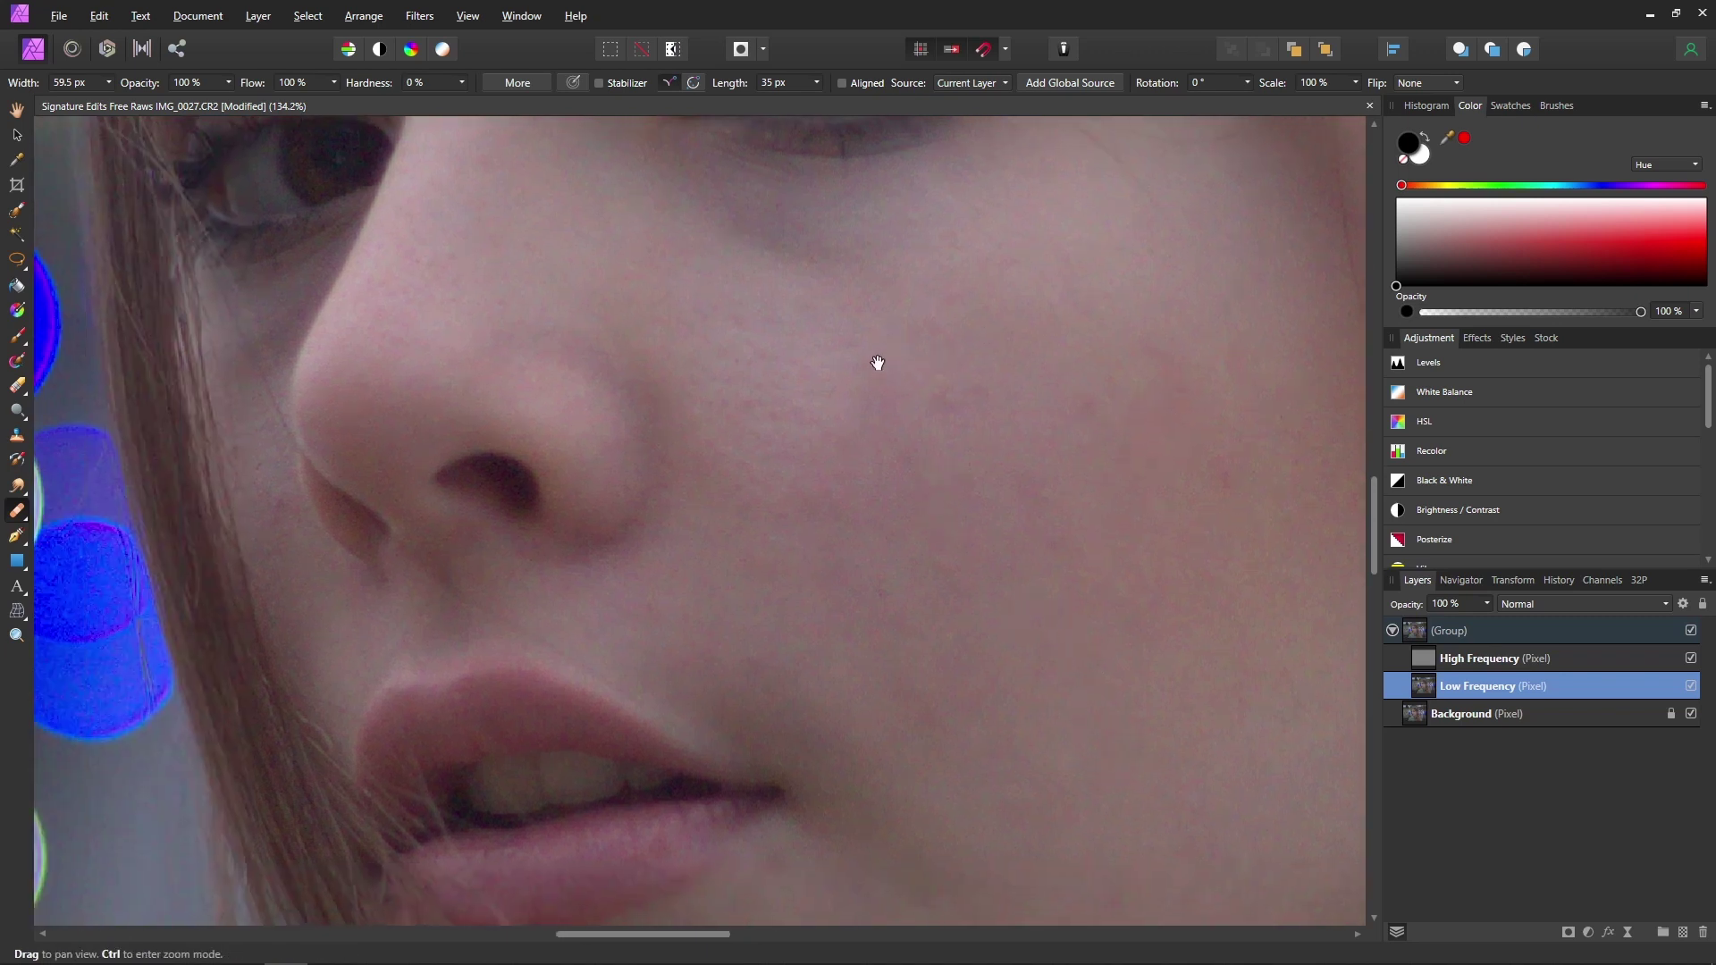
pyautogui.moveTo(881, 426); pyautogui.dragTo(877, 491)
pyautogui.press(']')
pyautogui.press(']')
pyautogui.press(']')
pyautogui.press(']')
pyautogui.press(']')
pyautogui.press('space')
pyautogui.moveTo(984, 592); pyautogui.dragTo(1032, 662)
pyautogui.press('space')
# Even out the skin tone on the lower cheek and jaw in the Low Frequency layer, varying the brush size.
pyautogui.moveTo(1016, 566); pyautogui.dragTo(976, 655)
pyautogui.press('[')
pyautogui.press('[')
pyautogui.press('[')
pyautogui.press('[')
pyautogui.press('space')
pyautogui.moveTo(1055, 763)
pyautogui.mouseDown()
pyautogui.moveTo(985, 753)
pyautogui.moveTo(841, 677)
pyautogui.mouseUp()
pyautogui.press('space')
pyautogui.moveTo(1057, 694); pyautogui.dragTo(900, 619)
pyautogui.press('space')
pyautogui.moveTo(416, 523); pyautogui.dragTo(550, 519)
pyautogui.press(']')
pyautogui.press(']')
pyautogui.press(']')
pyautogui.press(']')
pyautogui.press(']')
pyautogui.press('space')
pyautogui.moveTo(815, 591); pyautogui.dragTo(722, 671)
pyautogui.moveTo(616, 555)
pyautogui.mouseDown()
pyautogui.moveTo(977, 544)
pyautogui.moveTo(1191, 438)
pyautogui.mouseUp()
pyautogui.press('[')
pyautogui.press('[')
pyautogui.press('[')
pyautogui.press('[')
pyautogui.press('[')
pyautogui.press('[')
pyautogui.press('[')
# Even out the blotchy skin tone on the upper part of the face with a larger healing brush.
pyautogui.press('space')
pyautogui.moveTo(514, 519); pyautogui.dragTo(358, 925)
pyautogui.press(']')
pyautogui.press(']')
pyautogui.press(']')
pyautogui.press(']')
pyautogui.press(']')
pyautogui.press('space')
pyautogui.moveTo(698, 485); pyautogui.dragTo(793, 486)
pyautogui.keyDown('alt'); pyautogui.click(739, 200); pyautogui.keyUp('alt')
pyautogui.press(']')
pyautogui.press(']')
pyautogui.moveTo(759, 308)
pyautogui.mouseDown()
pyautogui.moveTo(880, 357)
pyautogui.moveTo(878, 393)
pyautogui.moveTo(840, 329)
pyautogui.mouseUp()
pyautogui.keyDown('alt'); pyautogui.click(570, 420); pyautogui.keyUp('alt')
# Check the remaining areas of the face for uneven tone on the Low Frequency layer using a smaller healing brush.
pyautogui.scroll(1, 647, 548)
pyautogui.press('[')
pyautogui.press('[')
pyautogui.press('[')
pyautogui.press('space')
pyautogui.moveTo(484, 365); pyautogui.dragTo(664, 417)
pyautogui.press('space')
pyautogui.moveTo(975, 380); pyautogui.dragTo(613, 380)
pyautogui.press('space')
pyautogui.moveTo(607, 505); pyautogui.dragTo(777, 345)
pyautogui.press('alt')
pyautogui.scroll(-2, 771, 465)
pyautogui.press('space')
pyautogui.moveTo(992, 831); pyautogui.dragTo(797, 477)
pyautogui.press('space')
pyautogui.moveTo(571, 808); pyautogui.dragTo(629, 394)
pyautogui.press('space')
pyautogui.moveTo(912, 304); pyautogui.dragTo(859, 845)
# Smooth the tone under the eye and across the cheek with a healing brush about 159 px wide.
pyautogui.keyDown('alt'); pyautogui.click(582, 560); pyautogui.keyUp('alt')
pyautogui.press(']')
pyautogui.press(']')
pyautogui.press(']')
pyautogui.press(']')
pyautogui.press(']')
pyautogui.moveTo(525, 420); pyautogui.dragTo(662, 437)
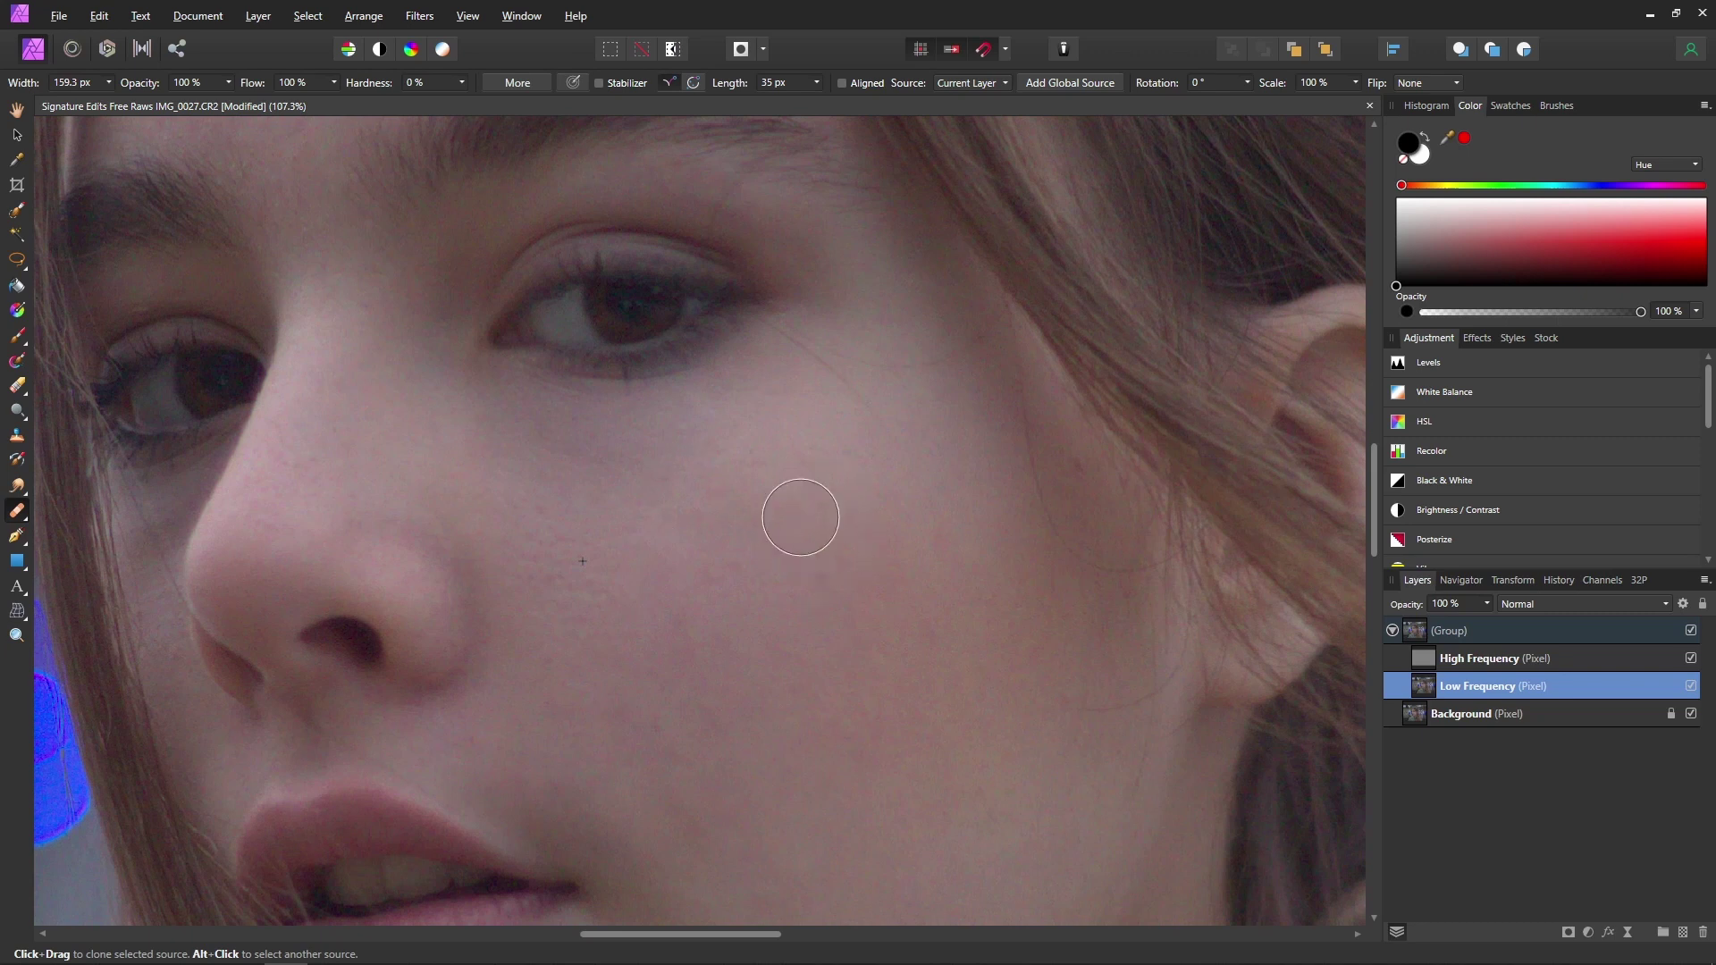
pyautogui.moveTo(801, 518)
pyautogui.mouseDown()
pyautogui.moveTo(715, 526)
pyautogui.moveTo(781, 565)
pyautogui.moveTo(674, 531)
pyautogui.moveTo(740, 526)
pyautogui.moveTo(693, 567)
pyautogui.mouseUp()
pyautogui.moveTo(555, 450)
pyautogui.mouseDown()
pyautogui.moveTo(607, 442)
pyautogui.moveTo(607, 413)
pyautogui.moveTo(652, 463)
pyautogui.mouseUp()
pyautogui.moveTo(531, 421)
pyautogui.mouseDown()
pyautogui.moveTo(700, 417)
pyautogui.moveTo(673, 412)
pyautogui.mouseUp()
pyautogui.moveTo(406, 547); pyautogui.dragTo(777, 448)
# Touch up a remaining uneven spot on the Low Frequency layer with a smaller healing brush.
pyautogui.scroll(3, 532, 433)
pyautogui.press('[')
pyautogui.press('[')
pyautogui.press('[')
pyautogui.press('[')
pyautogui.press('[')
pyautogui.press('[')
pyautogui.keyDown('alt'); pyautogui.click(505, 570); pyautogui.keyUp('alt')
pyautogui.moveTo(591, 370); pyautogui.dragTo(614, 348)
pyautogui.scroll(-2, 1022, 440)
# Compare the retouched face with the original by hiding and showing the group at full view and close up.
pyautogui.hotkey('ctrl', '0')
pyautogui.press('v')
pyautogui.click(1691, 631)
pyautogui.click(1691, 631)
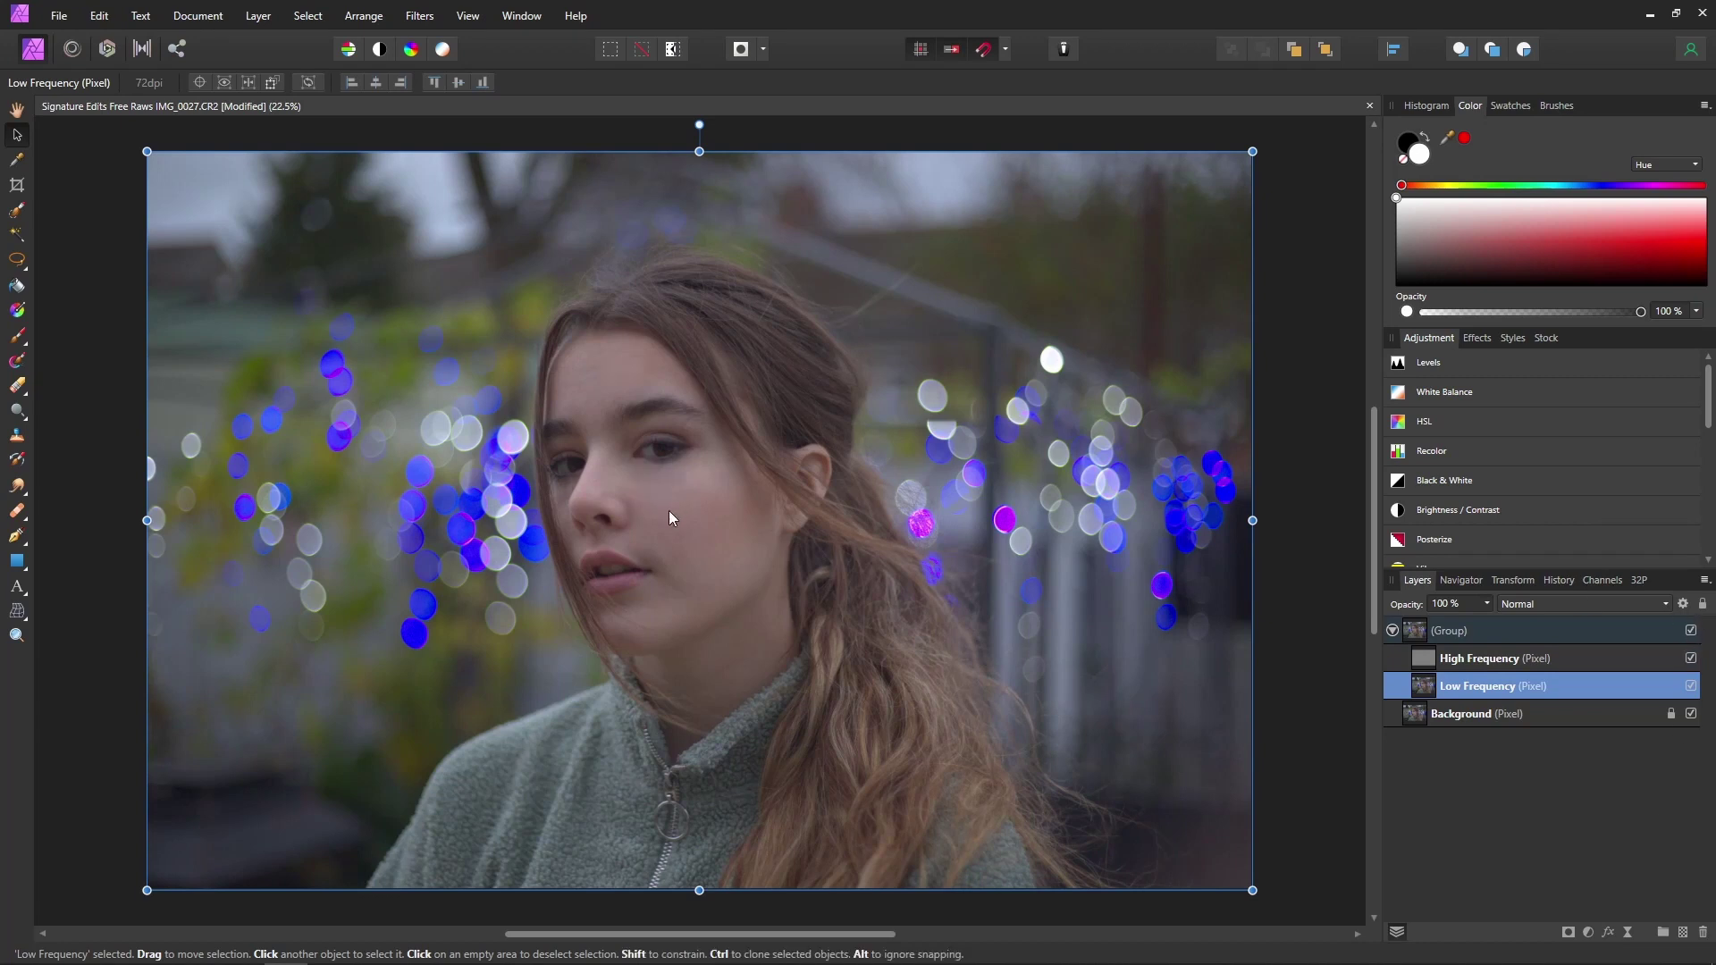
pyautogui.scroll(4, 668, 507)
pyautogui.moveTo(727, 453); pyautogui.dragTo(834, 532)
pyautogui.click(1691, 631)
pyautogui.click(1691, 631)
# Draw a freehand selection around the middle of the forehead with a 208 px feather and check its soft edge.
pyautogui.click(16, 260)
pyautogui.click(115, 351)
pyautogui.scroll(3, 675, 507)
pyautogui.scroll(-1, 807, 492)
pyautogui.click(463, 82)
pyautogui.moveTo(467, 101); pyautogui.dragTo(449, 103)
pyautogui.moveTo(472, 107); pyautogui.dragTo(470, 105)
pyautogui.moveTo(589, 340)
pyautogui.mouseDown()
pyautogui.moveTo(664, 324)
pyautogui.moveTo(784, 334)
pyautogui.moveTo(831, 434)
pyautogui.moveTo(679, 534)
pyautogui.mouseUp()
pyautogui.press('q')
pyautogui.press('q')
# Apply a Gaussian Blur to the selected forehead area of the Low Frequency layer and clear the selection.
pyautogui.click(426, 14)
pyautogui.moveTo(395, 35)
pyautogui.click(186, 50)
pyautogui.moveTo(1124, 816)
pyautogui.mouseDown()
pyautogui.moveTo(1058, 816)
pyautogui.moveTo(1151, 824)
pyautogui.mouseUp()
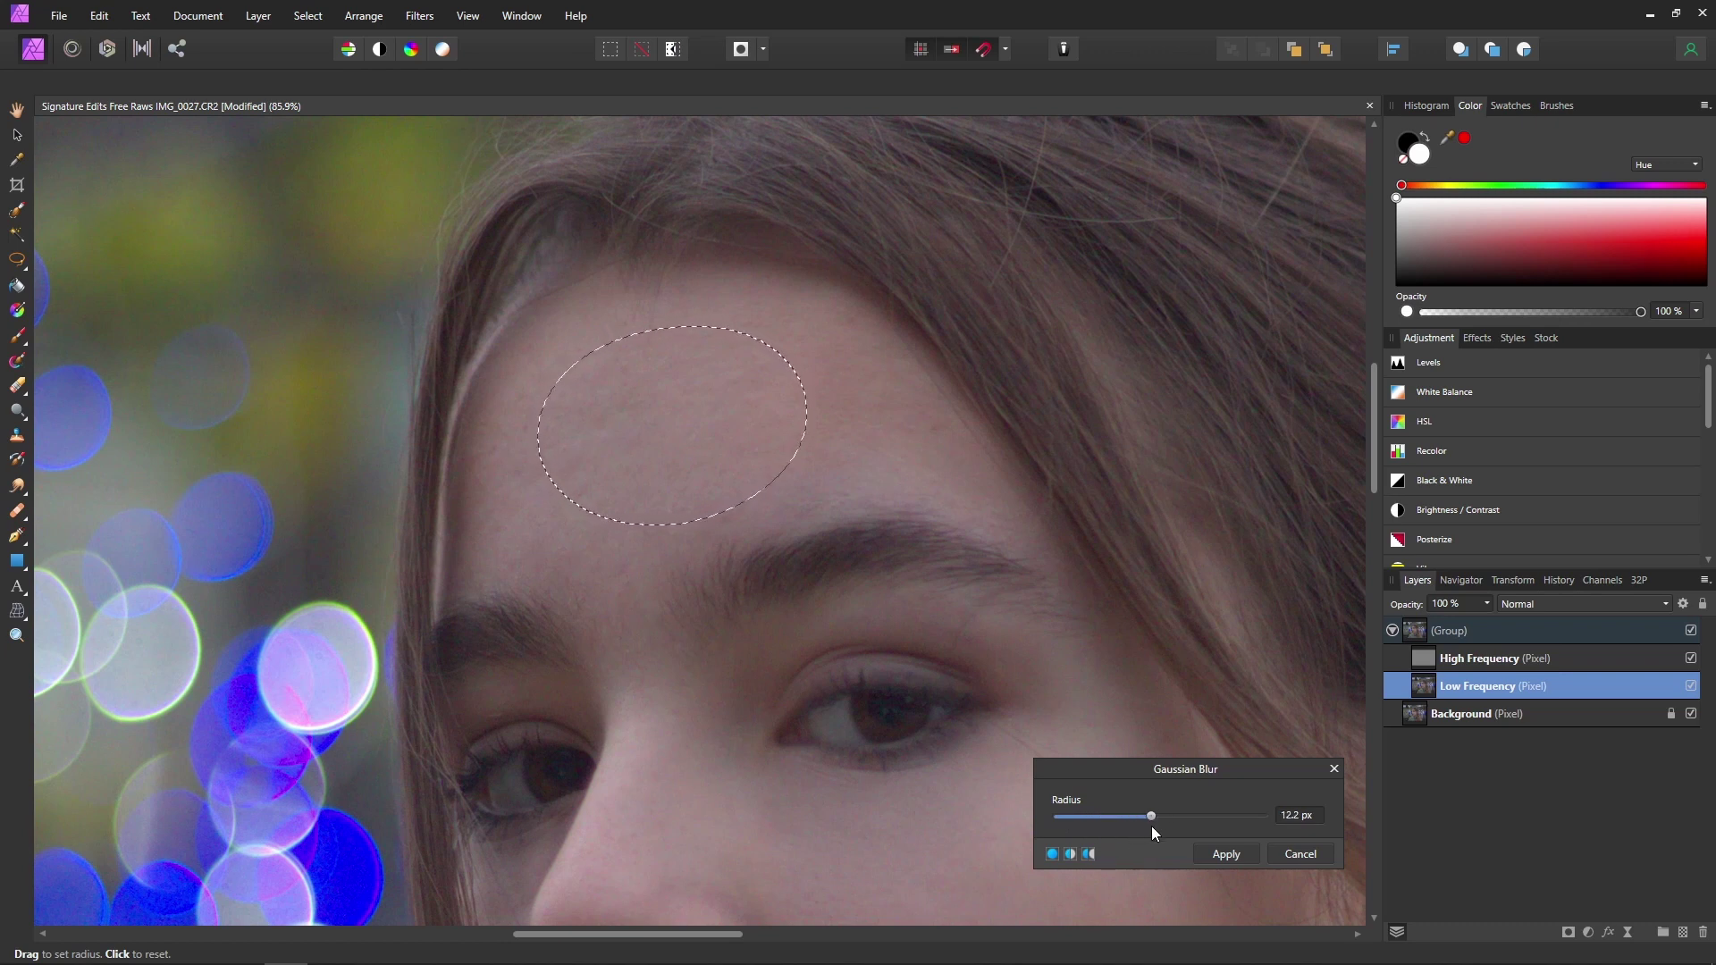
pyautogui.moveTo(1151, 824); pyautogui.dragTo(1478, 835)
pyautogui.moveTo(1259, 835); pyautogui.dragTo(470, 836)
pyautogui.moveTo(1060, 814); pyautogui.dragTo(1146, 819)
pyautogui.click(1210, 854)
pyautogui.hotkey('ctrl', 'd')
pyautogui.moveTo(1146, 912); pyautogui.dragTo(853, 585)
pyautogui.moveTo(900, 671); pyautogui.dragTo(1011, 478)
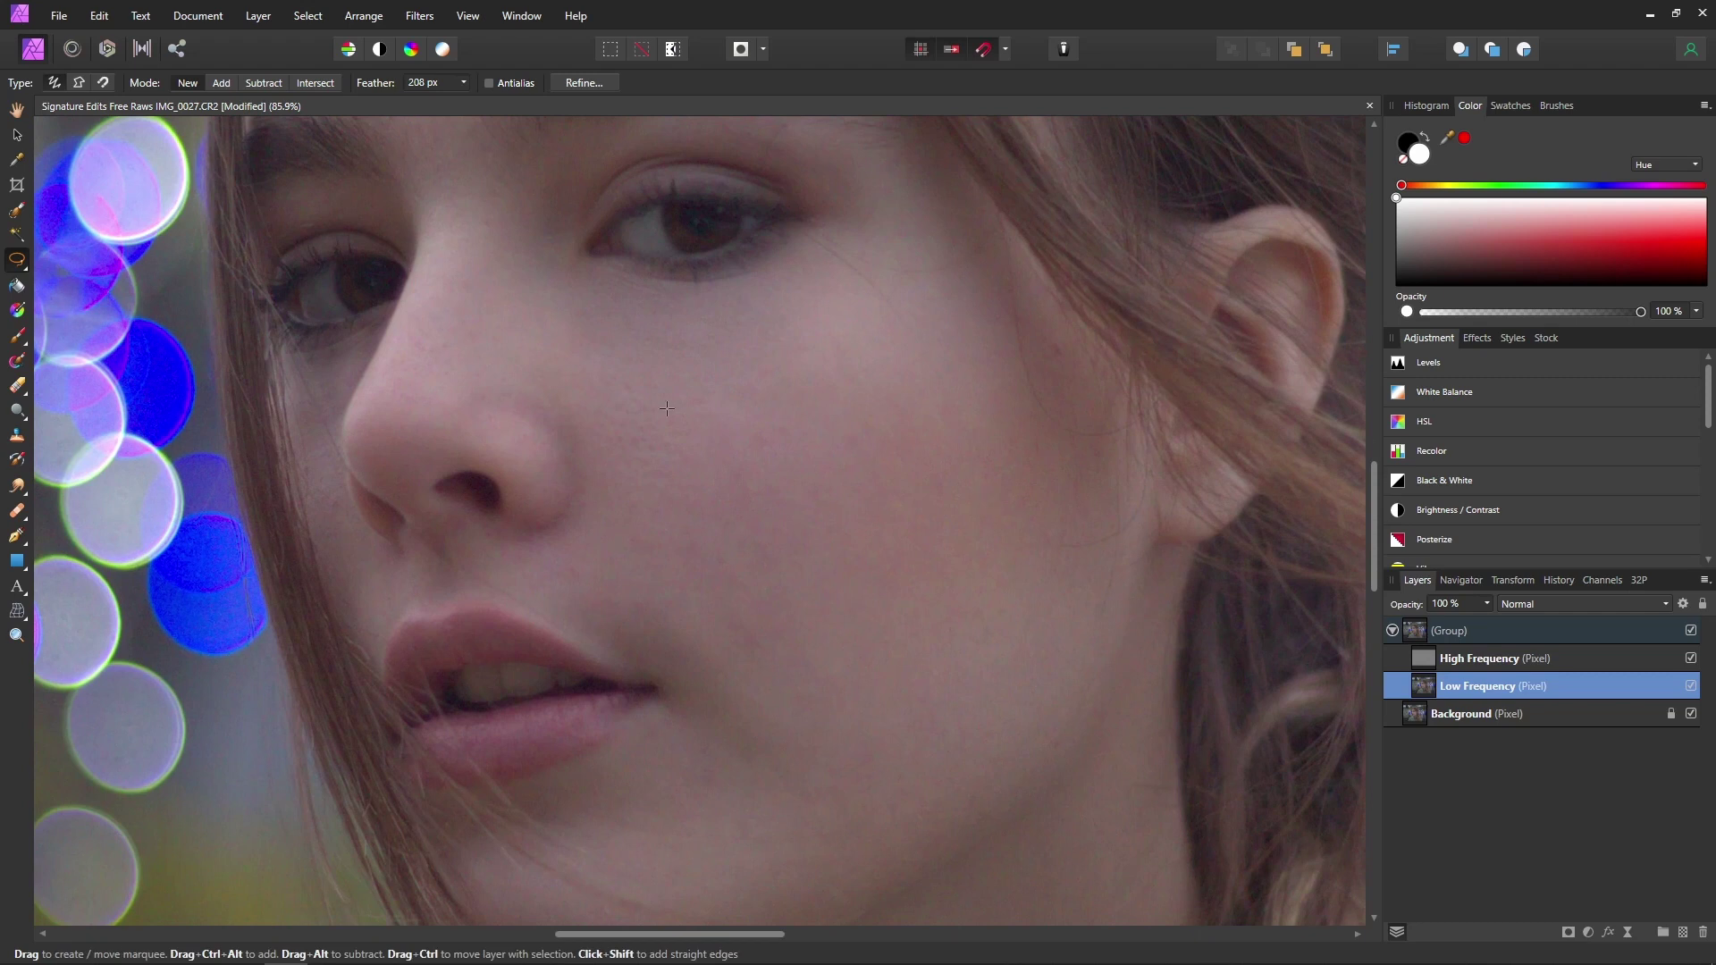